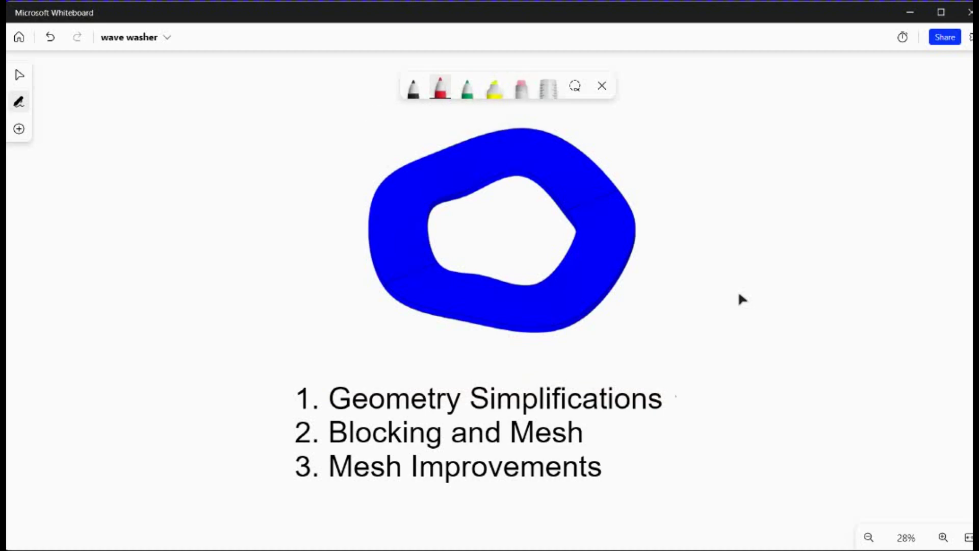
Draw a red check mark after '1. Geometry Simplifications' in the wave washer plan.
left_click_drag(676, 396, 733, 392)
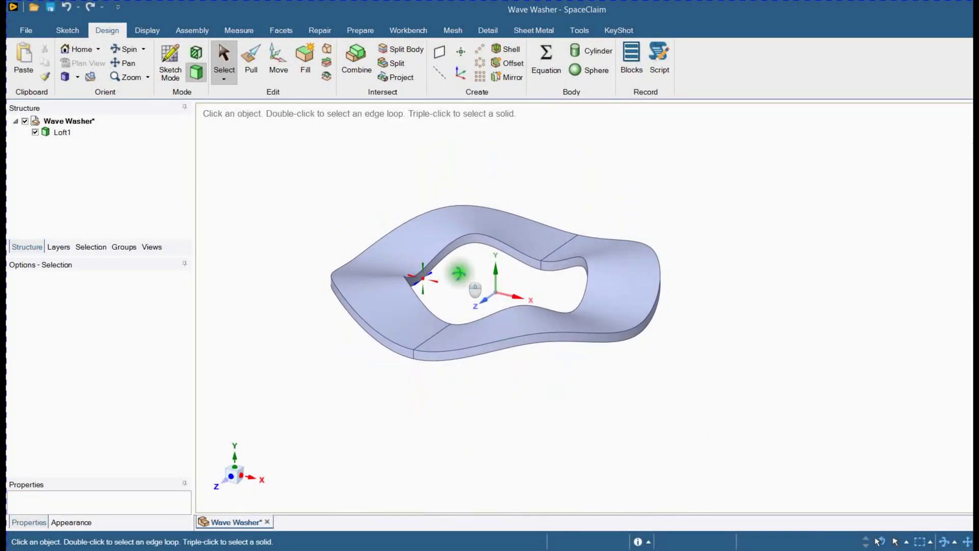
Inspect the washer from side-on and top-down views, then bring up the Mesh tools.
left_click(398, 350)
scroll(418, 357, "up", 5)
middle_click_drag(433, 381, 404, 367)
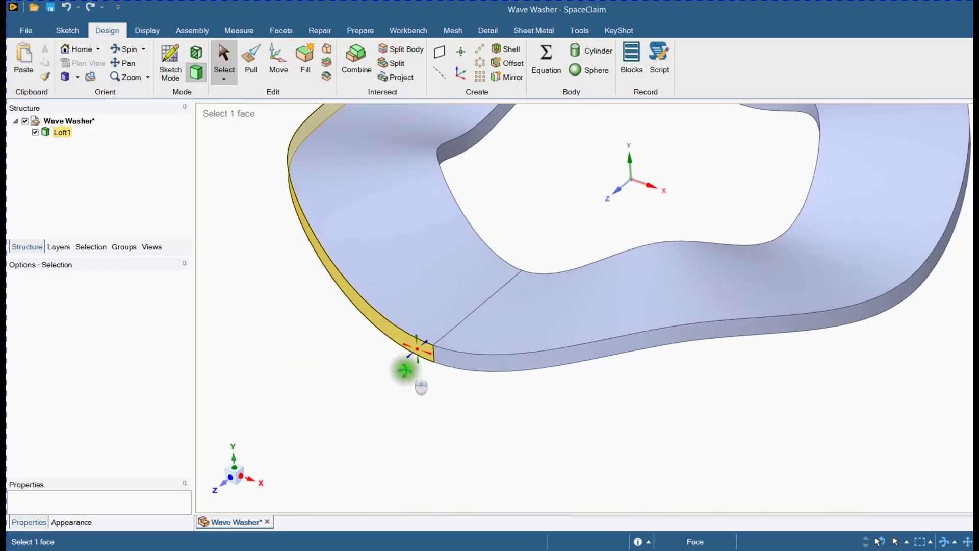
scroll(457, 306, "down", 5)
key("Escape")
middle_click_drag(457, 306, 479, 317)
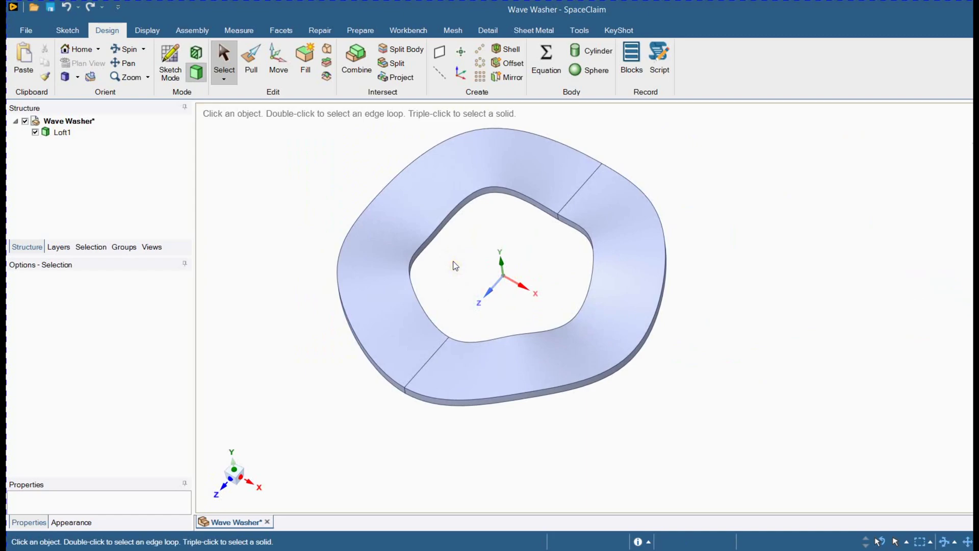
middle_click_drag(455, 266, 446, 287, "ctrl")
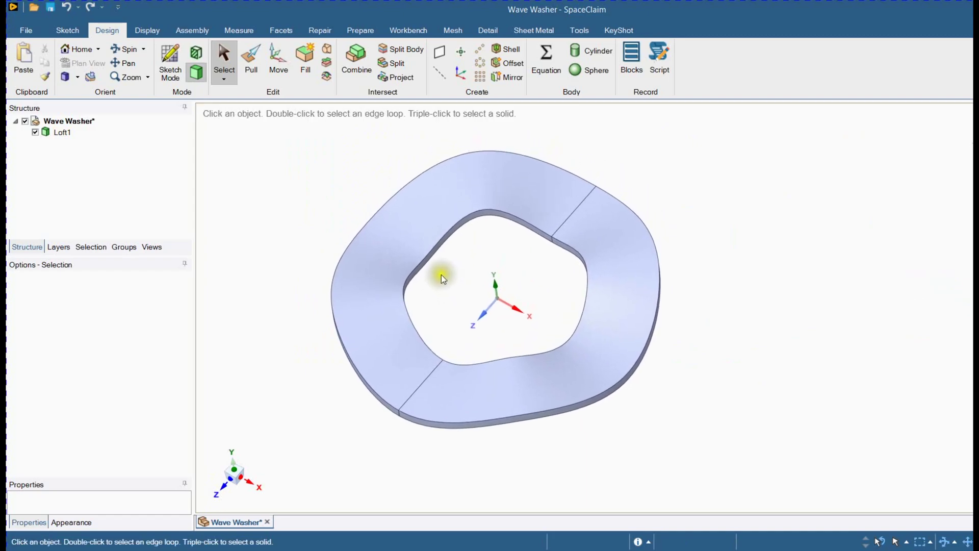
left_click(424, 274)
left_click(449, 121)
left_click(454, 31)
Switch meshing on and set the physics type to Structural.
left_click(83, 59)
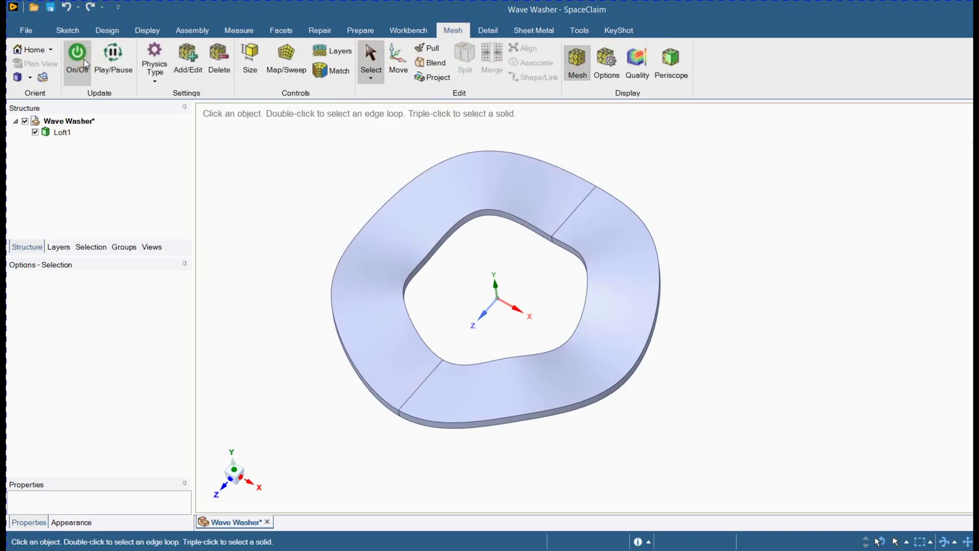
left_click(155, 75)
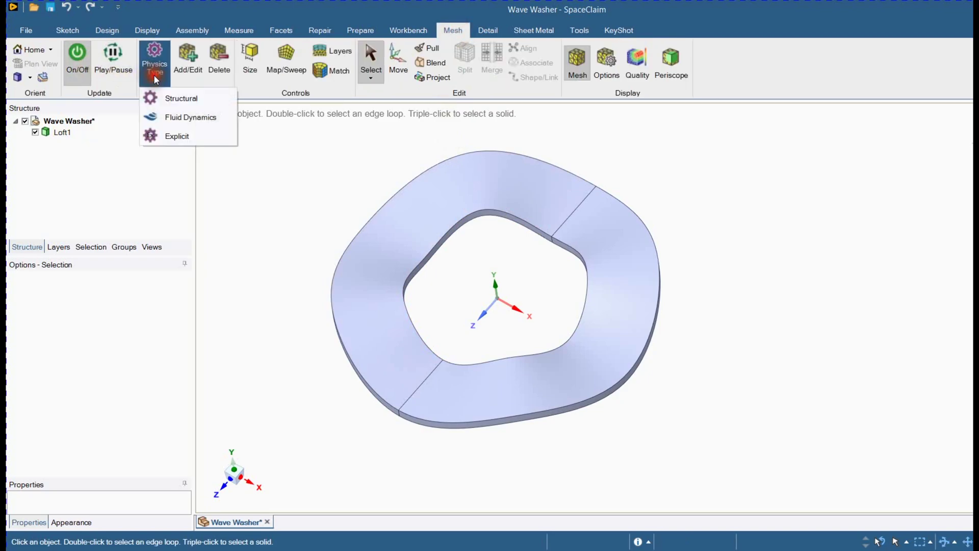
left_click(177, 102)
Define a Hexahedral element mesh on the washer body and generate it.
left_click(187, 66)
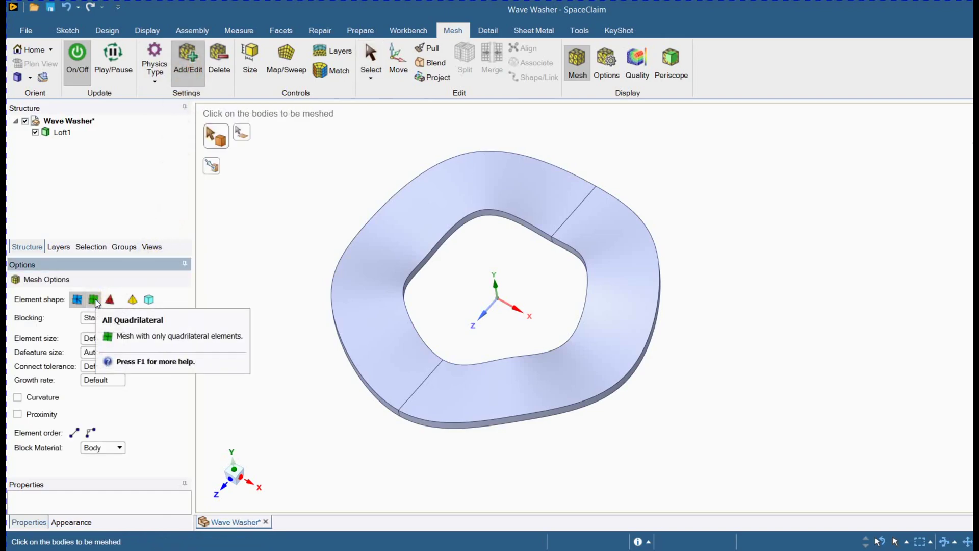
left_click(94, 300)
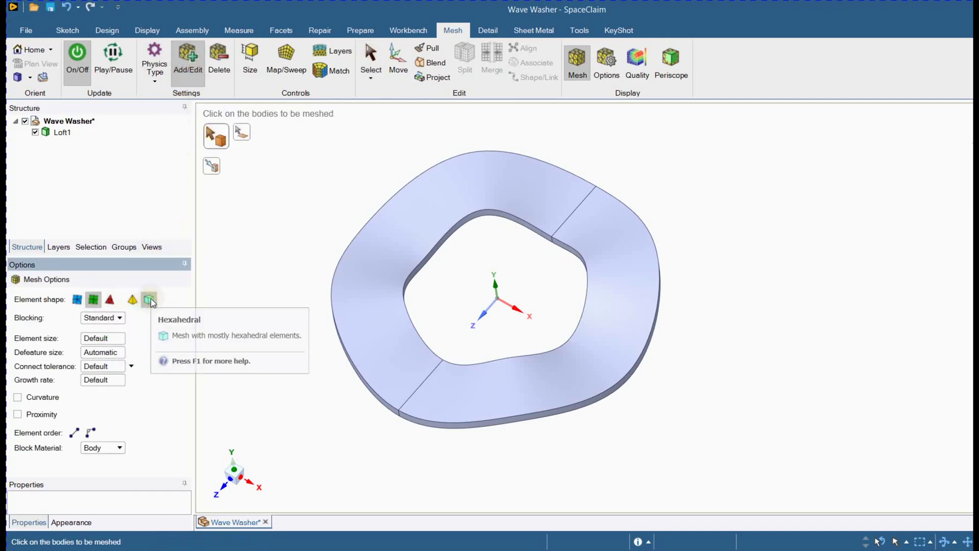
left_click(149, 300)
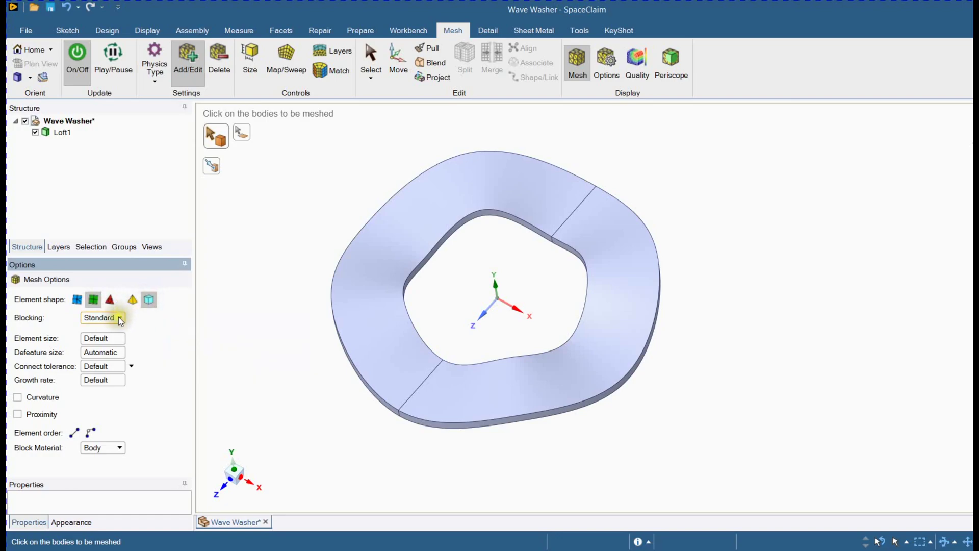
middle_click_drag(258, 288, 247, 299)
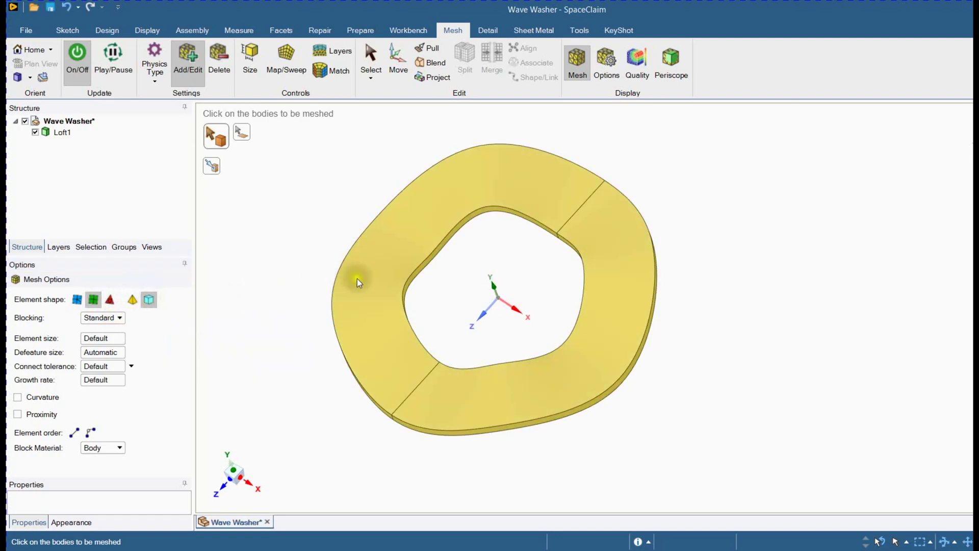
left_click(396, 278)
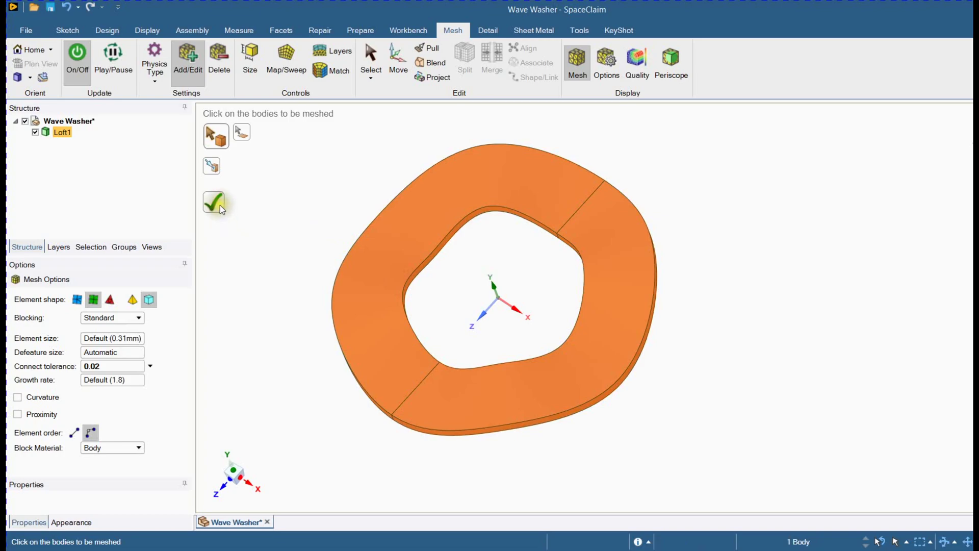
left_click(220, 206)
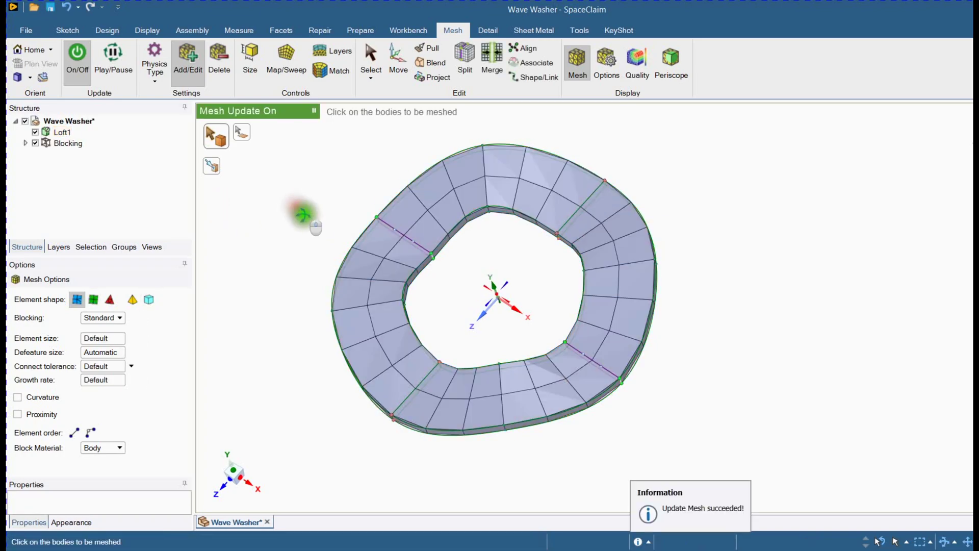
Colour the mesh by quality, switching the metric from Skewness to Element Quality.
middle_click_drag(303, 215, 328, 197)
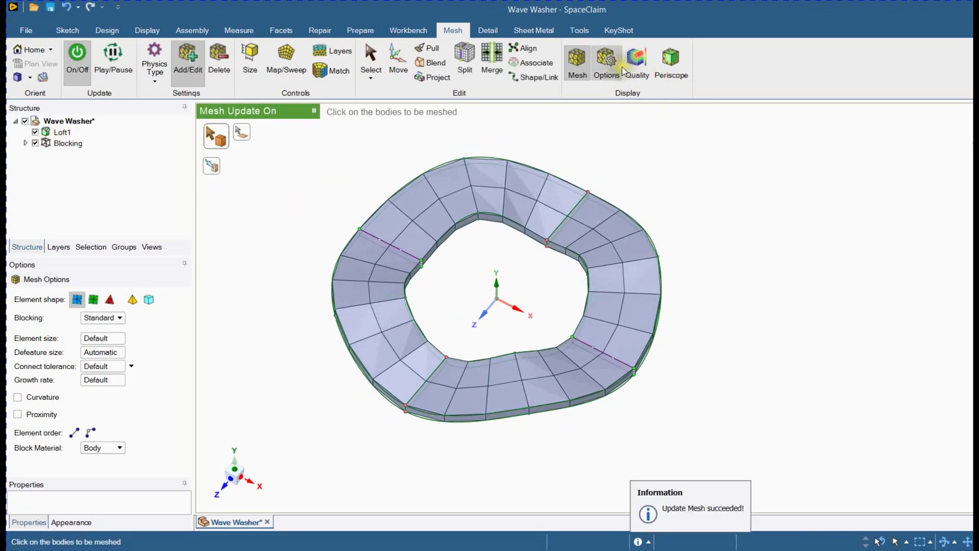
left_click(637, 60)
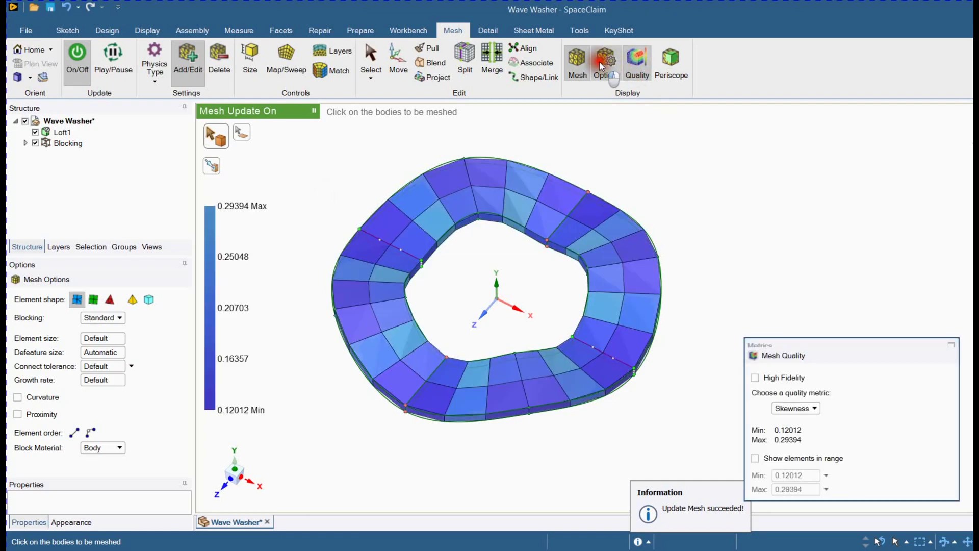
left_click(604, 65)
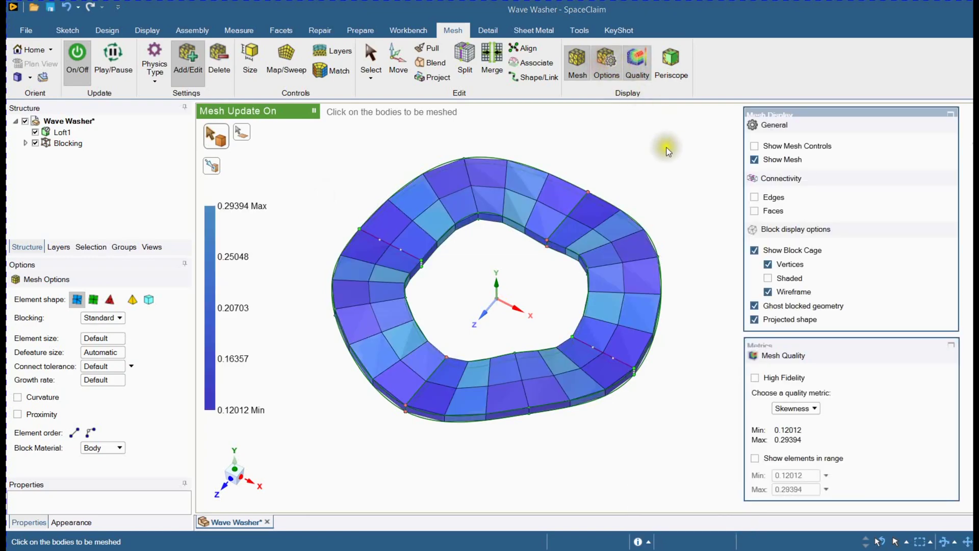
left_click(804, 411)
left_click(778, 455)
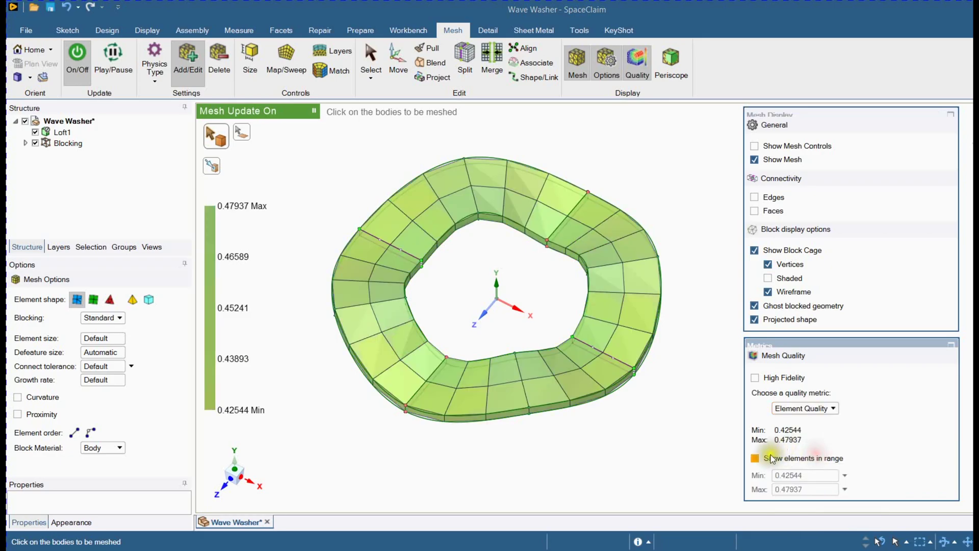
middle_click_drag(275, 327, 286, 347)
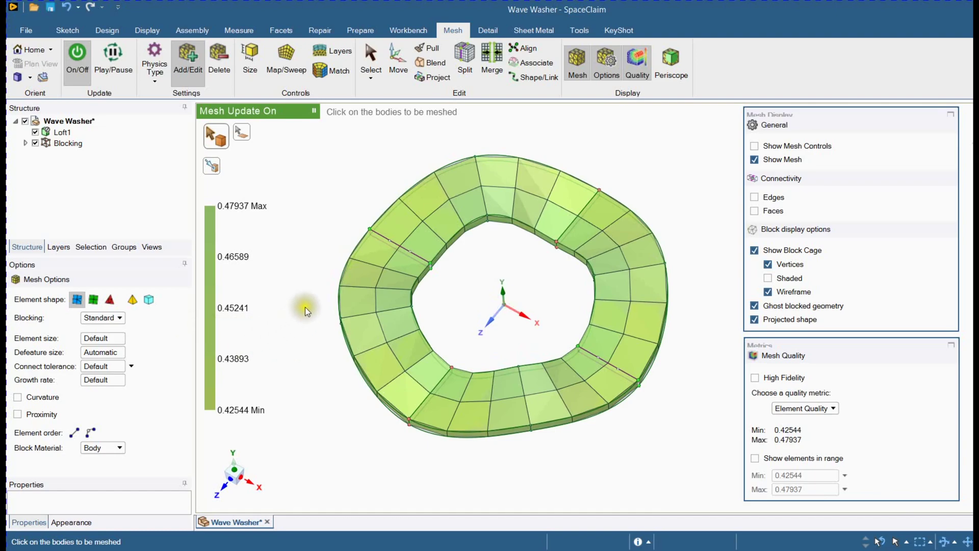
Expand Blocking in the Structure tree to show the four mapped blocks.
left_click(24, 143)
left_click(25, 144)
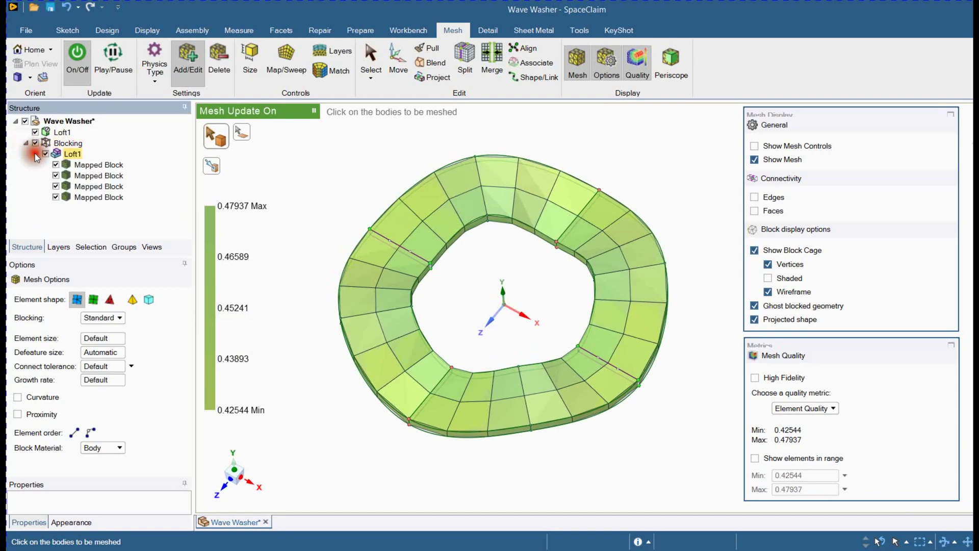
middle_click_drag(301, 244, 300, 247)
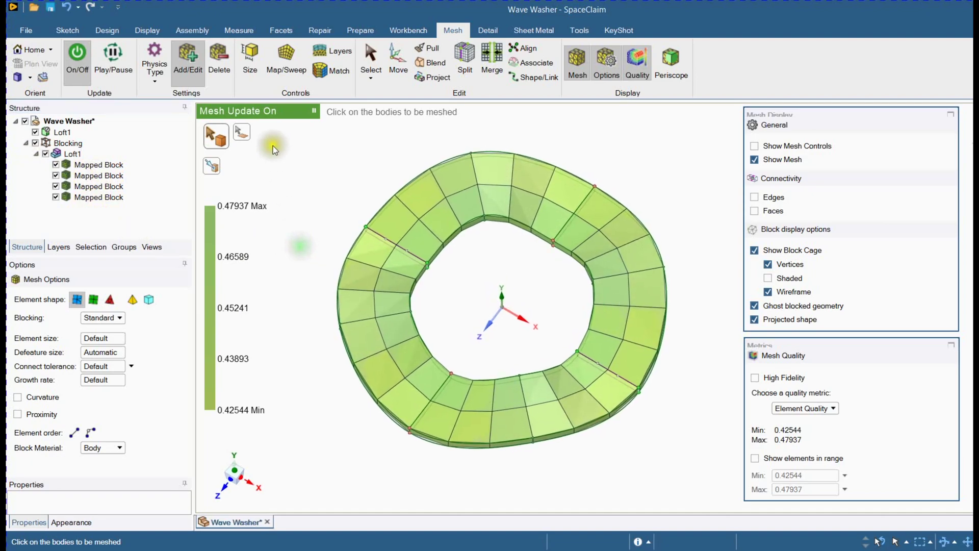
Give a thickness edge 2 unbiased divisions and another block edge 10 divisions.
left_click(249, 60)
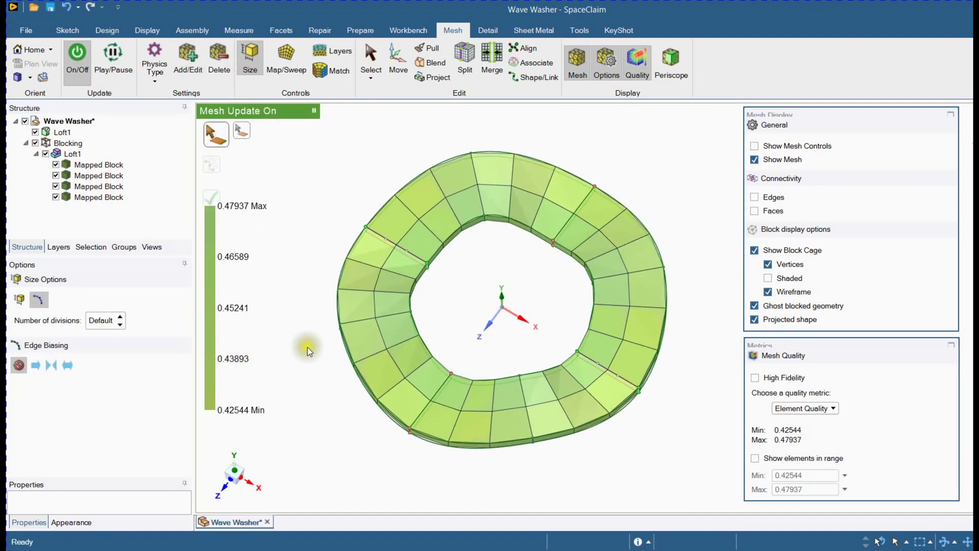
mouse_move(347, 384)
middle_mouse_down()
mouse_move(331, 388)
mouse_move(415, 427)
middle_mouse_up()
scroll(392, 418, "up", 5)
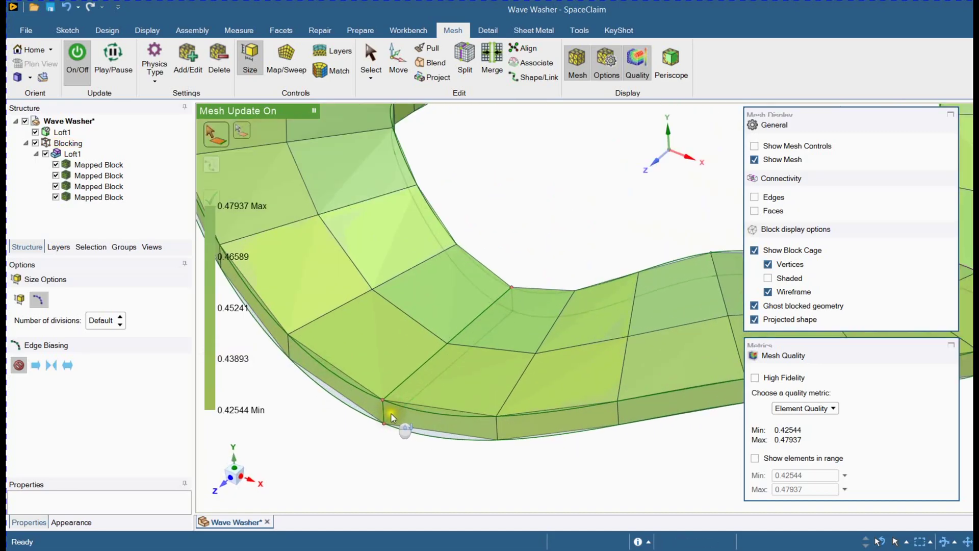
left_click(384, 418)
scroll(388, 416, "down", 5)
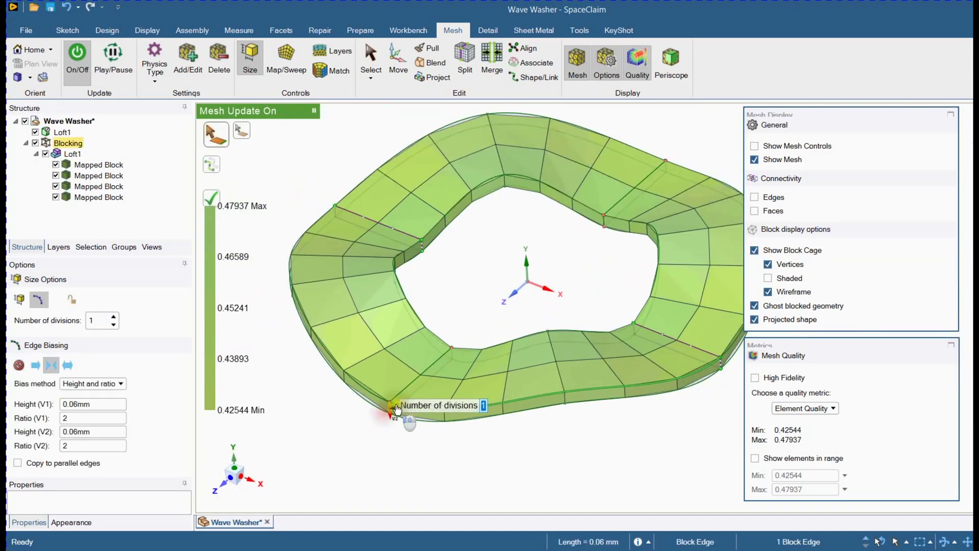
left_click(115, 316)
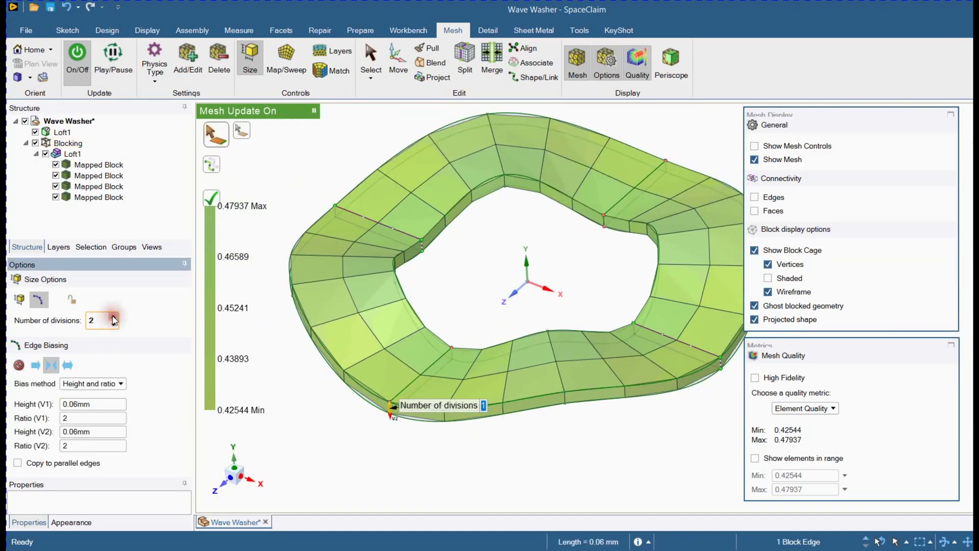
left_click(18, 365)
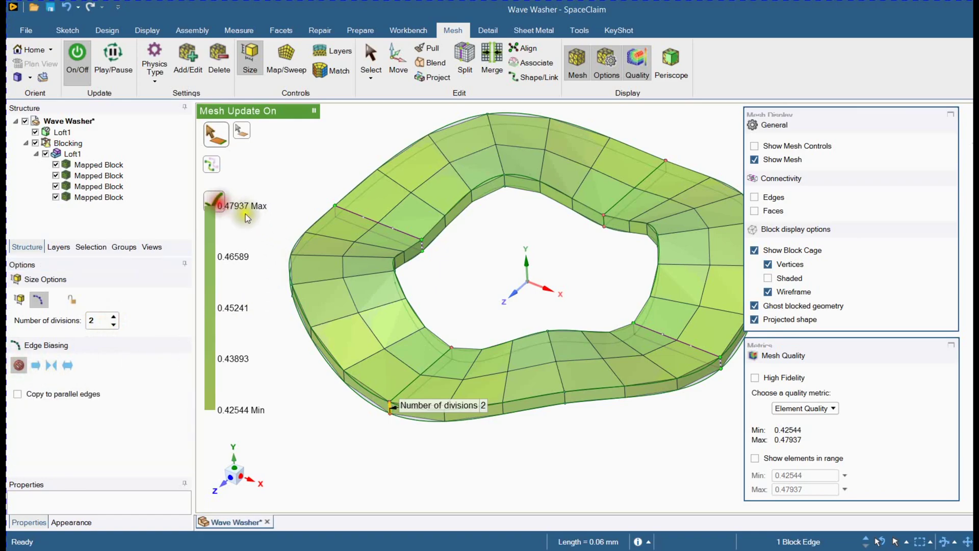
middle_click_drag(384, 454, 416, 411)
left_click(409, 396)
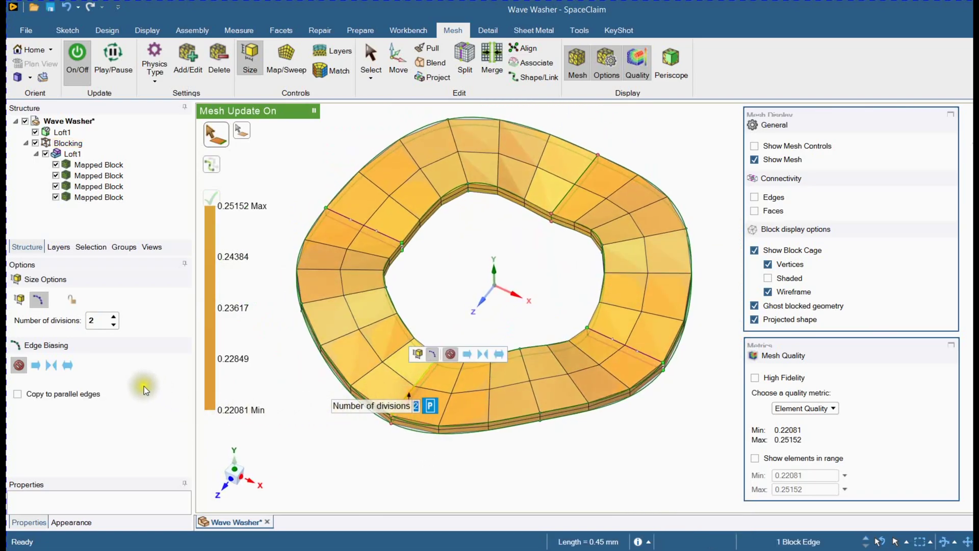
left_click(84, 322)
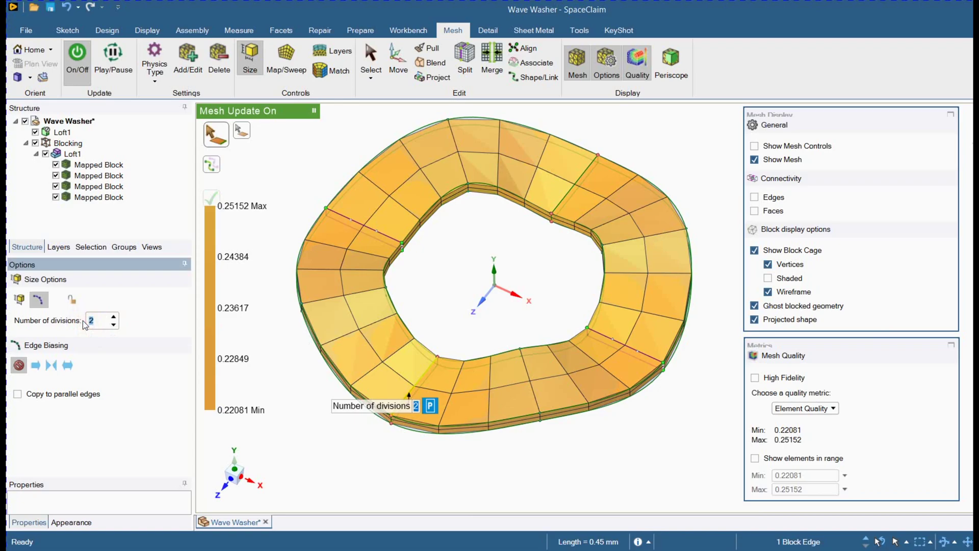
key("Return")
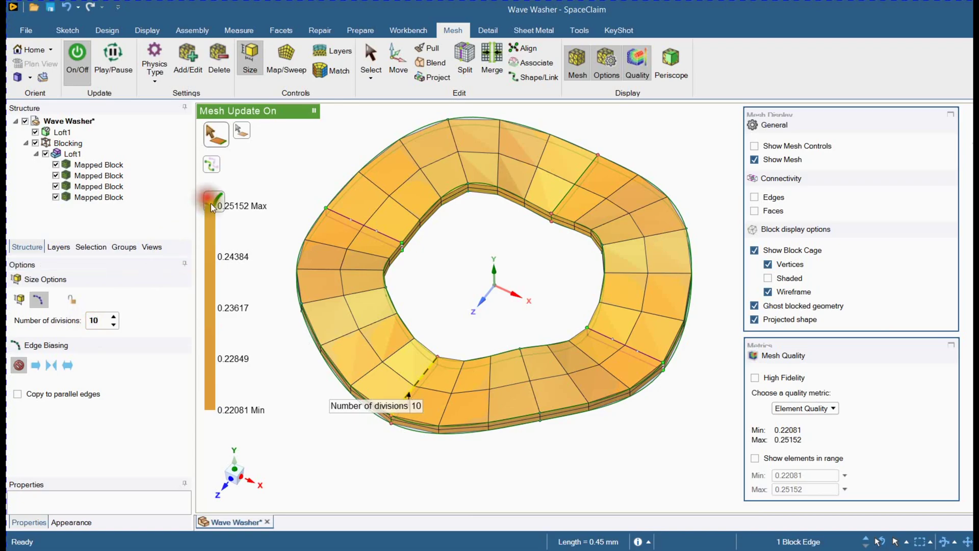
mouse_move(312, 357)
middle_mouse_down()
mouse_move(317, 396)
mouse_move(311, 367)
middle_mouse_up()
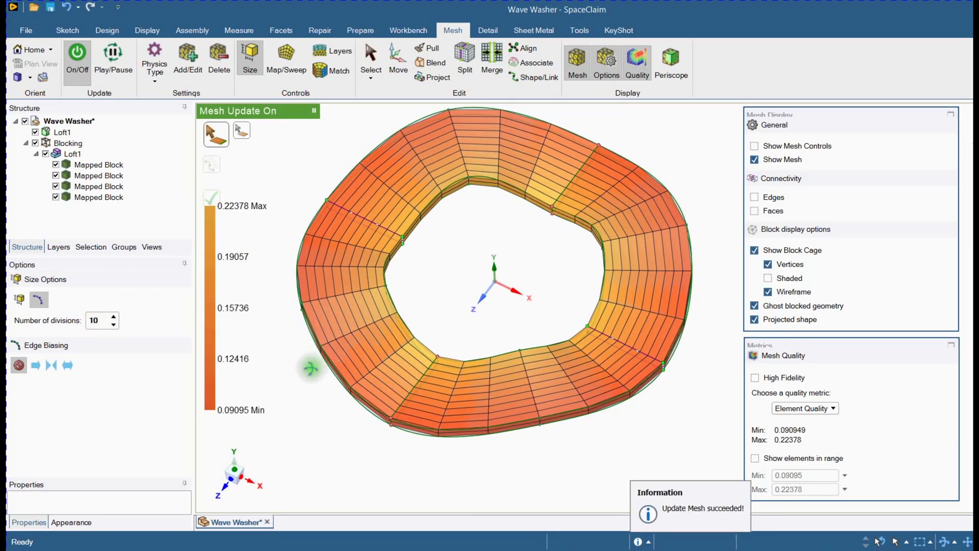
Set 18 divisions on the four outer block edges and regenerate the mesh.
left_click(318, 340)
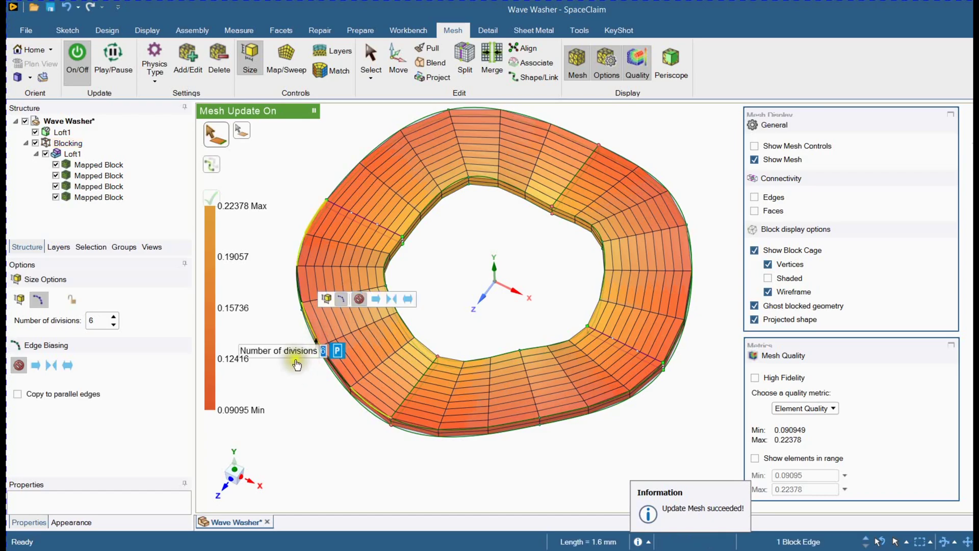
left_click(351, 162, "ctrl")
left_click(666, 192, "ctrl")
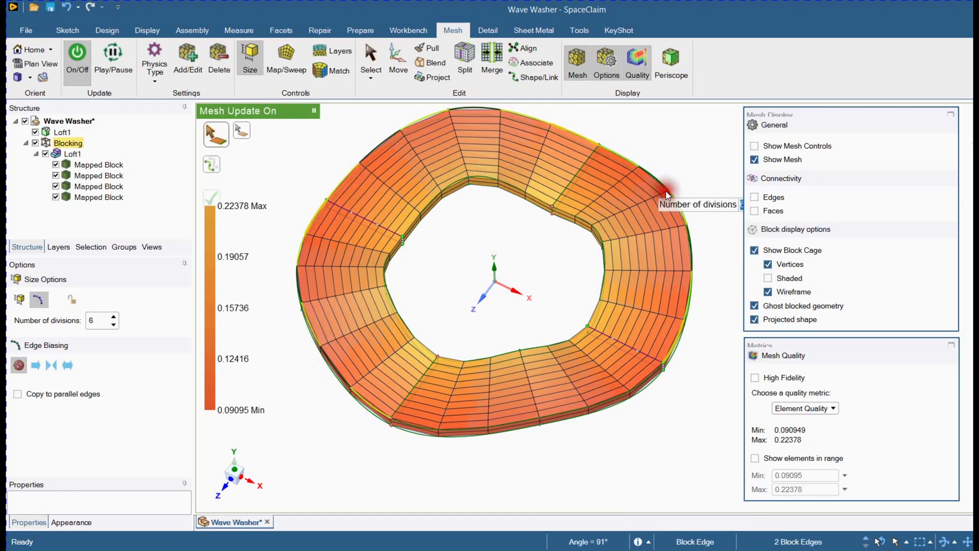
left_click(565, 416, "ctrl")
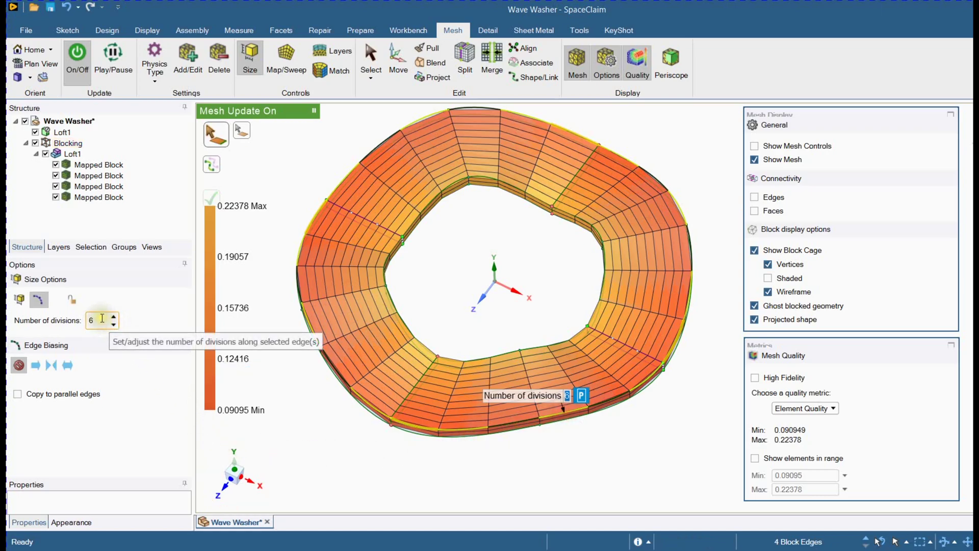
double_click(102, 318)
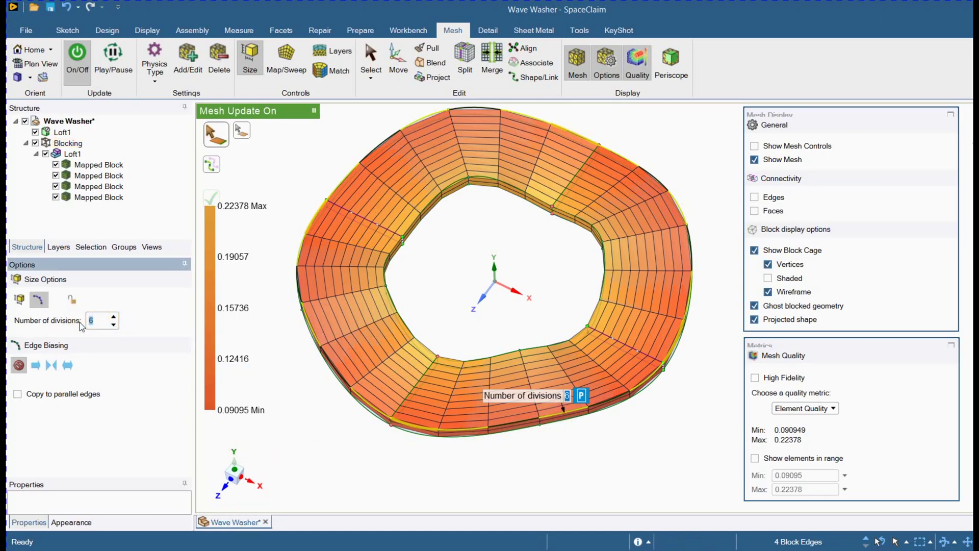
key("Return")
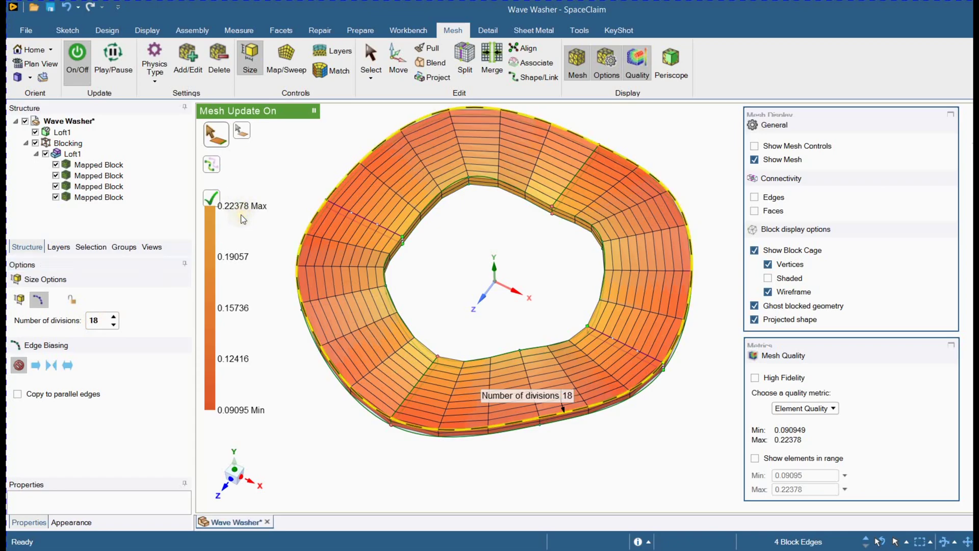
left_click(214, 199)
middle_click_drag(449, 258, 437, 350)
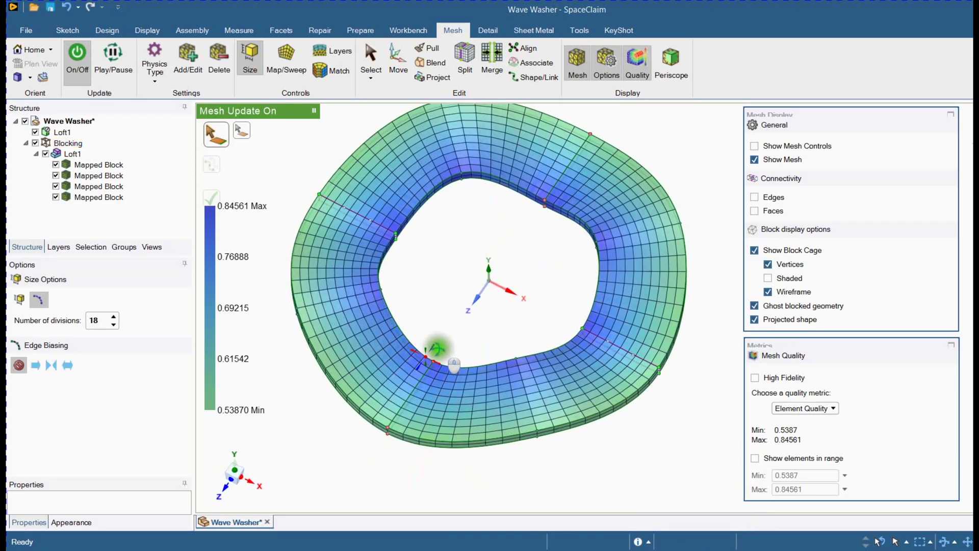
Select the four outer block edges of the washer.
left_click(325, 365)
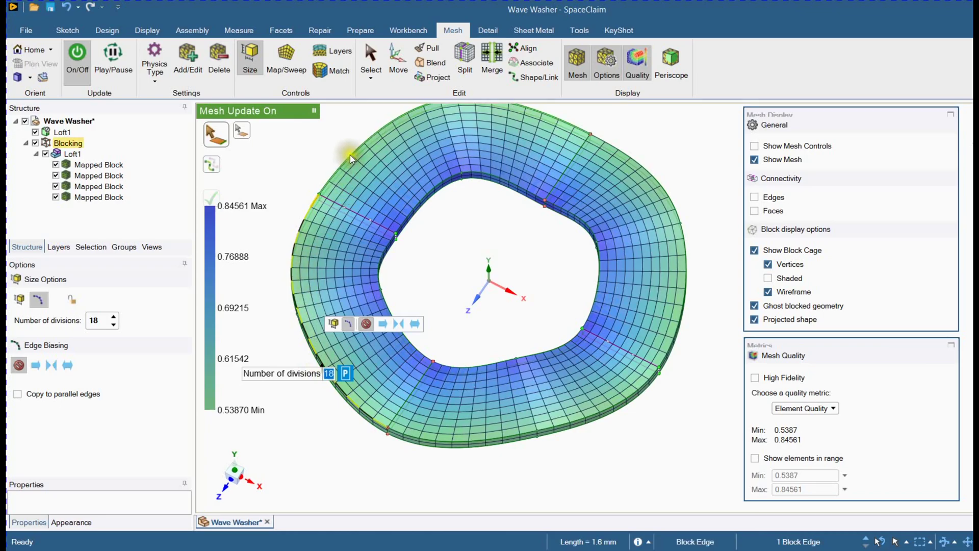
scroll(290, 357, "up", 5)
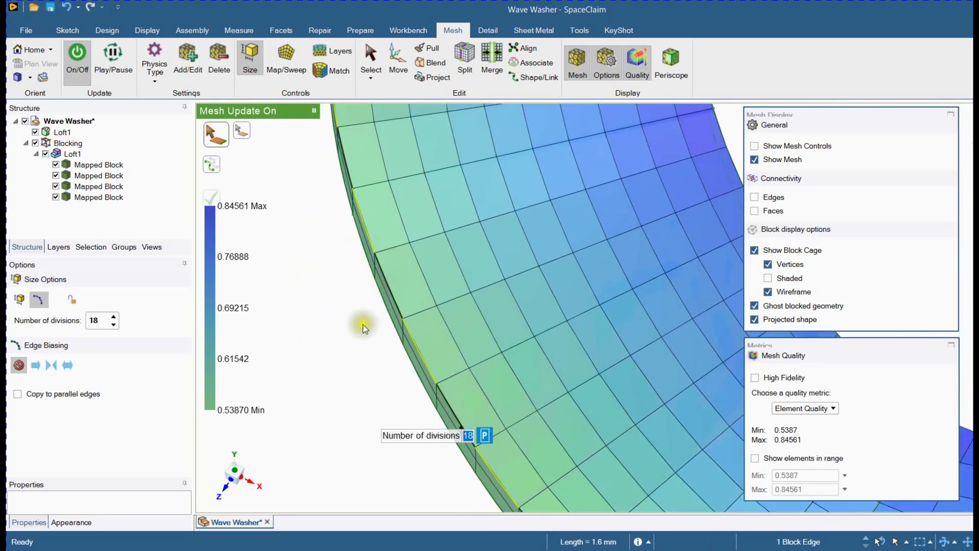
mouse_move(363, 327)
middle_mouse_down()
mouse_move(376, 273)
mouse_move(365, 320)
middle_mouse_up()
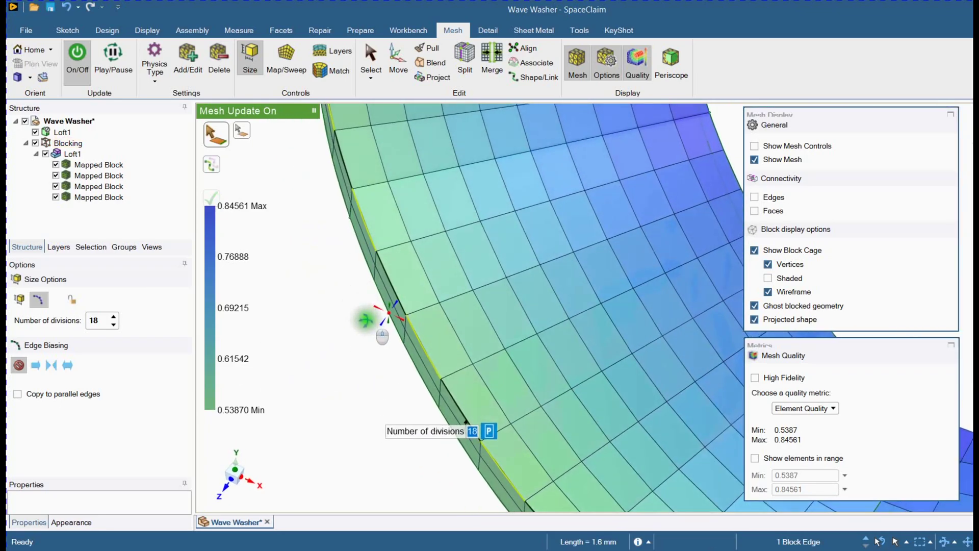
scroll(366, 320, "down", 5)
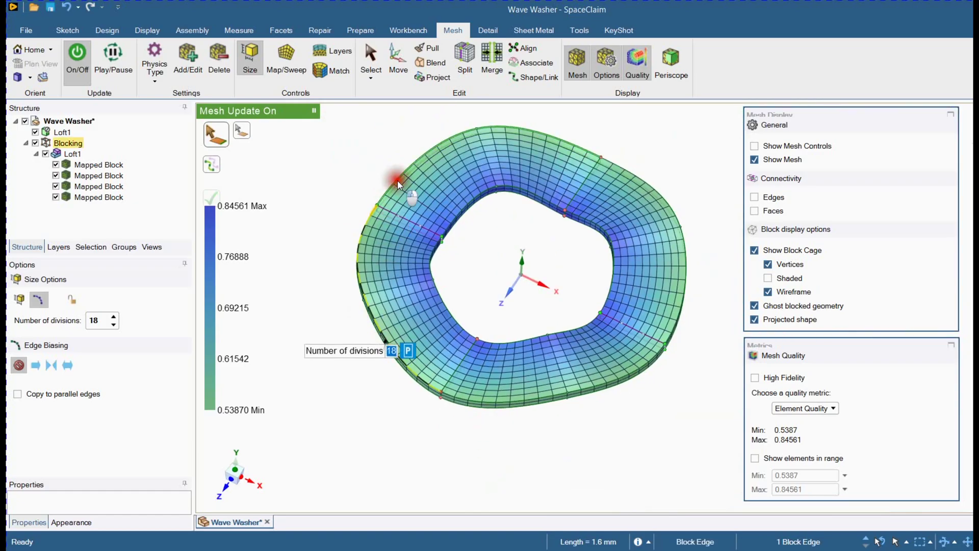
left_click(665, 201, "ctrl")
left_click(595, 389, "ctrl")
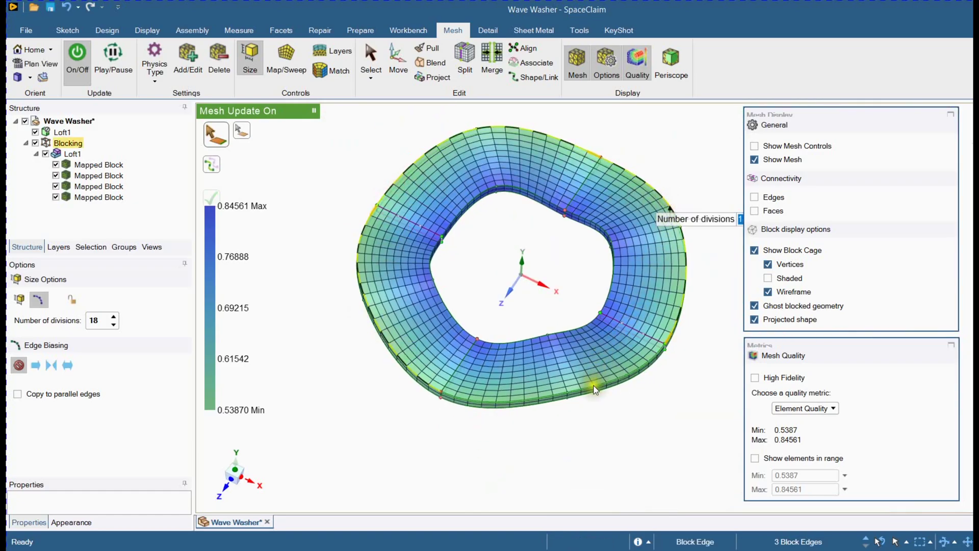
left_click(594, 387, "ctrl")
Set them to 30 divisions and regenerate, giving Element Quality 0.81573–0.93063.
left_click(77, 321)
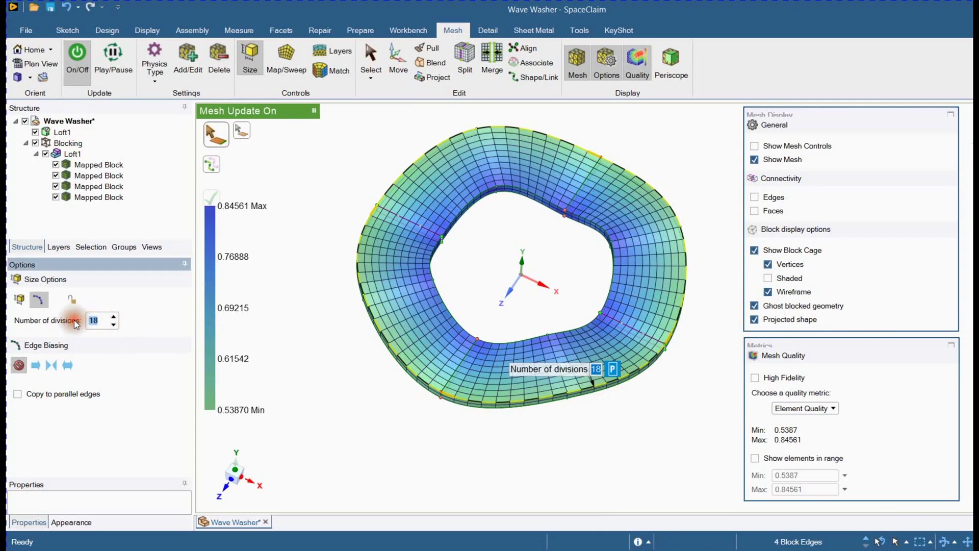
type("30")
key("Return")
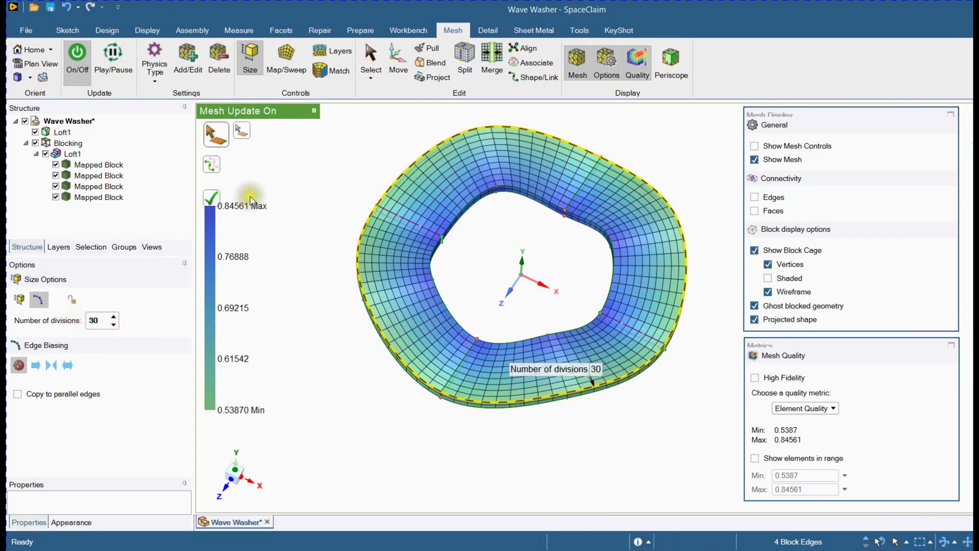
left_click(211, 196)
scroll(274, 317, "up", 3)
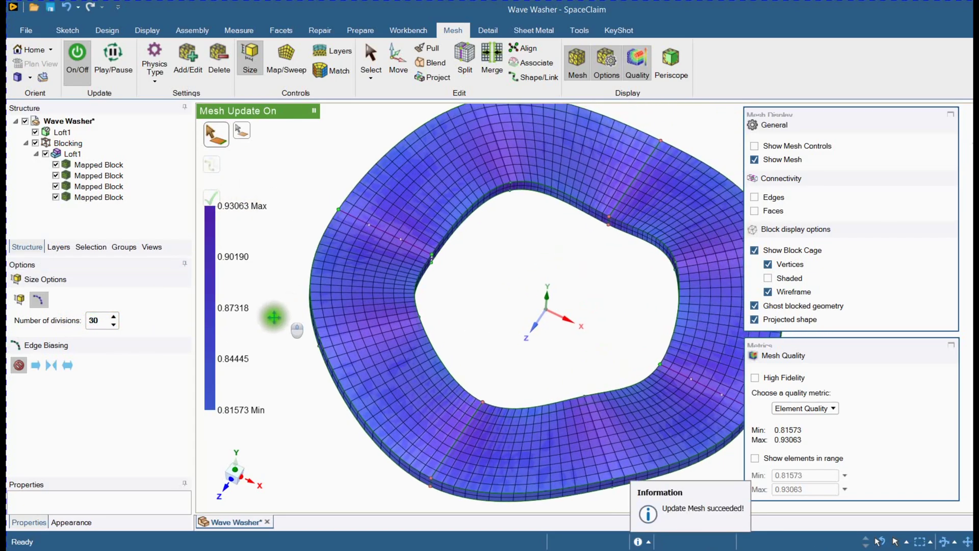
middle_click_drag(274, 318, 433, 323)
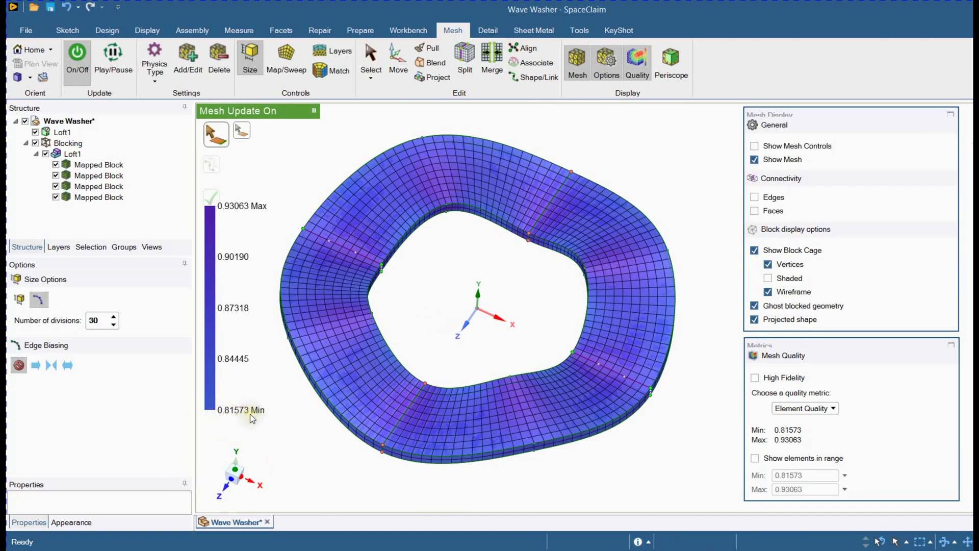
Check the mesh with the Aspect Ratio metric, then with Orthogonal Quality.
left_click(822, 410)
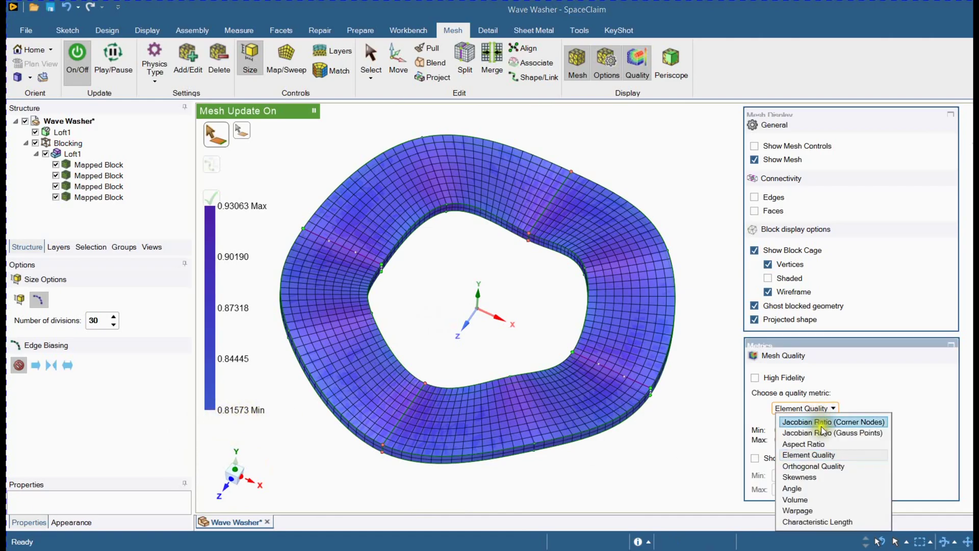
left_click(818, 444)
mouse_move(366, 321)
middle_mouse_down()
mouse_move(393, 350)
mouse_move(393, 332)
mouse_move(376, 322)
middle_mouse_up()
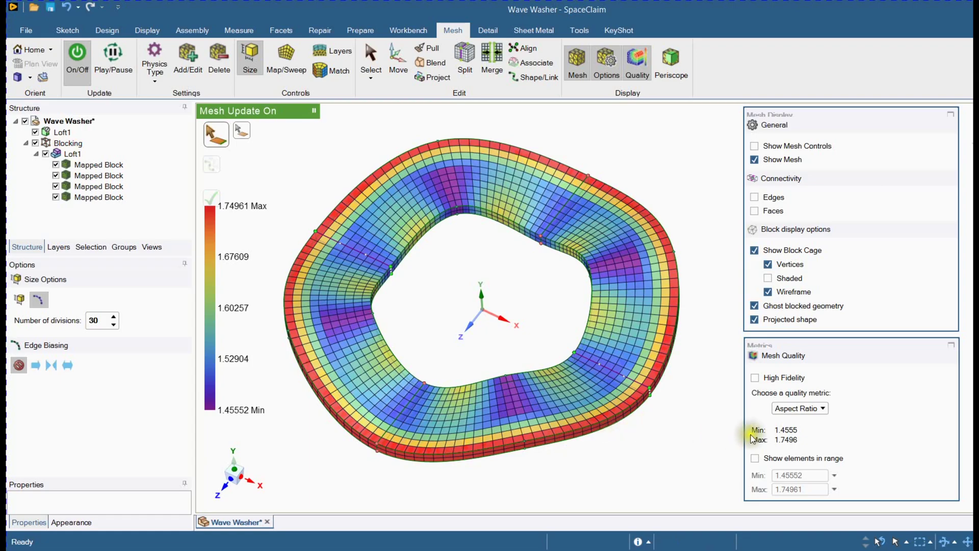
left_click(804, 411)
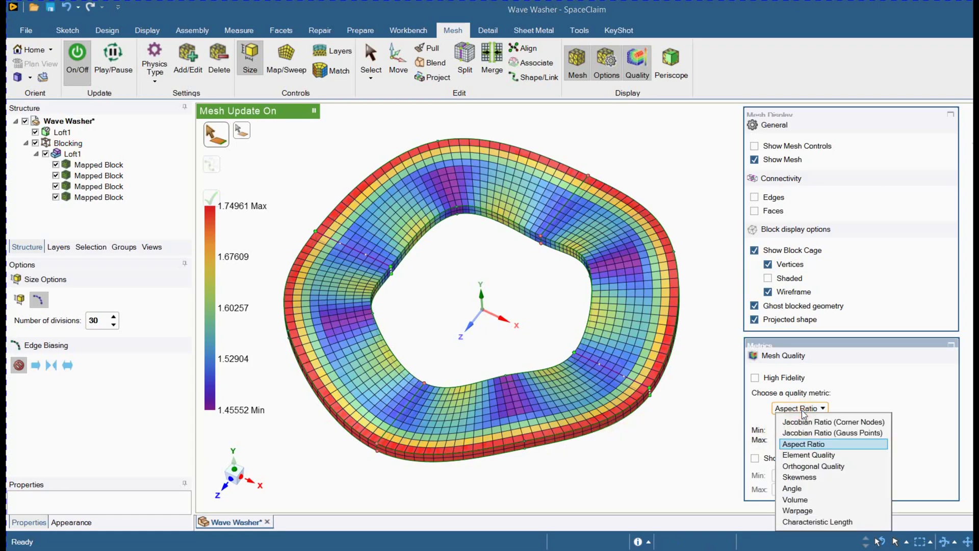
left_click(813, 466)
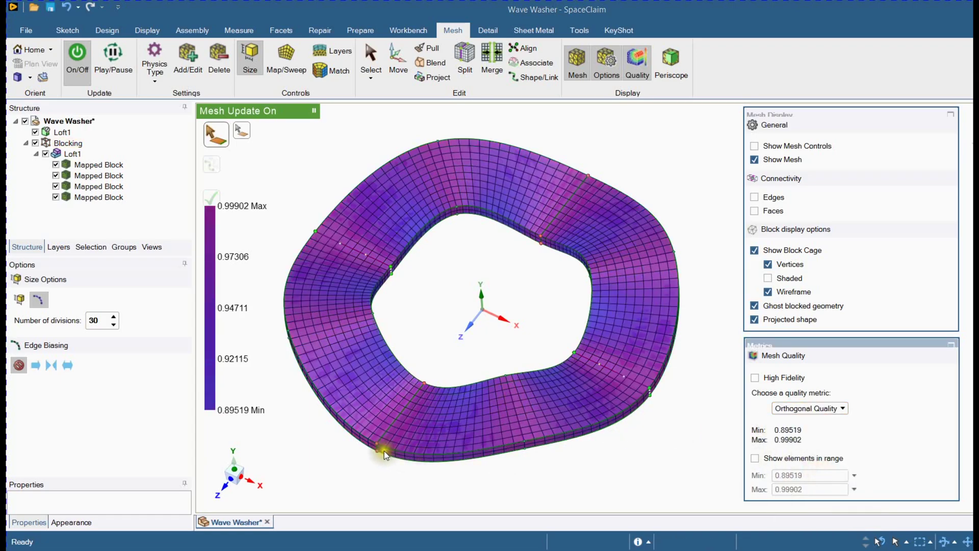
scroll(275, 438, "up", 2)
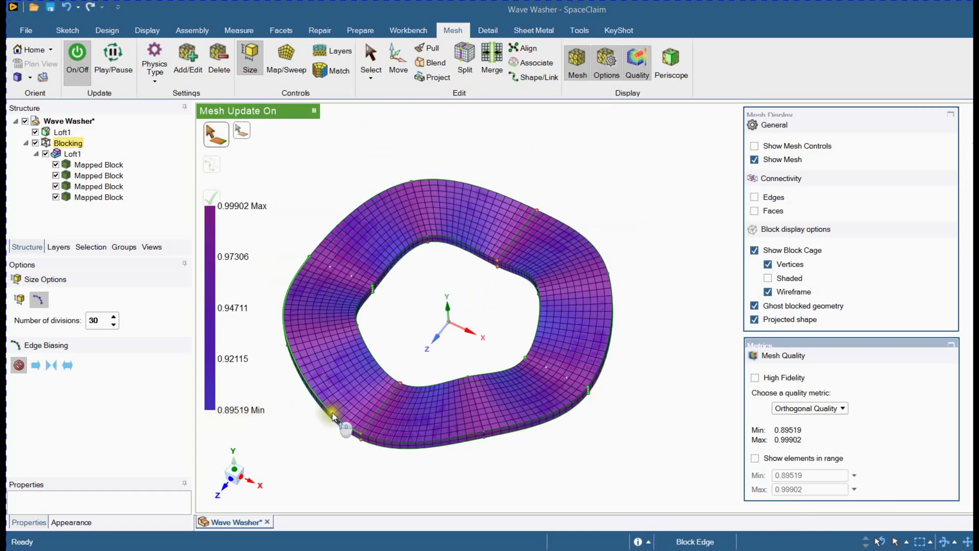
mouse_move(334, 423)
middle_mouse_down()
mouse_move(316, 448)
mouse_move(303, 448)
mouse_move(322, 419)
middle_mouse_up()
scroll(444, 445, "down", 2)
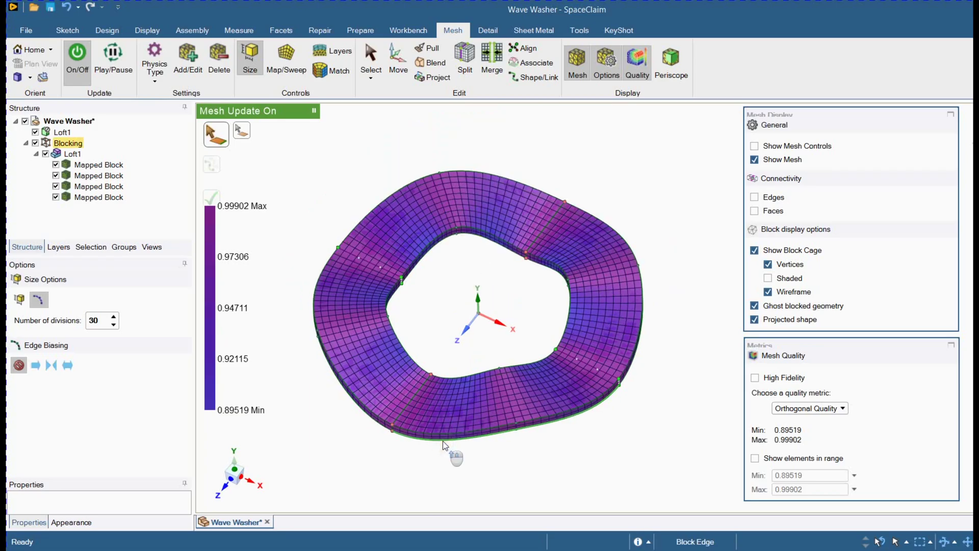
Switch to Skewness (0.024802–0.30145) and show only the first Mapped Block's mesh.
left_click(786, 408)
left_click(799, 477)
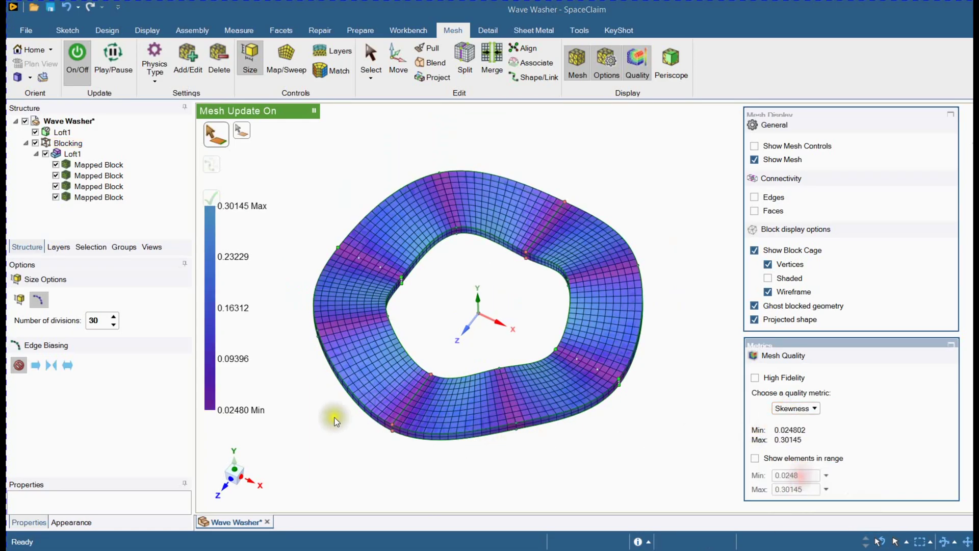
middle_click_drag(332, 416, 304, 393)
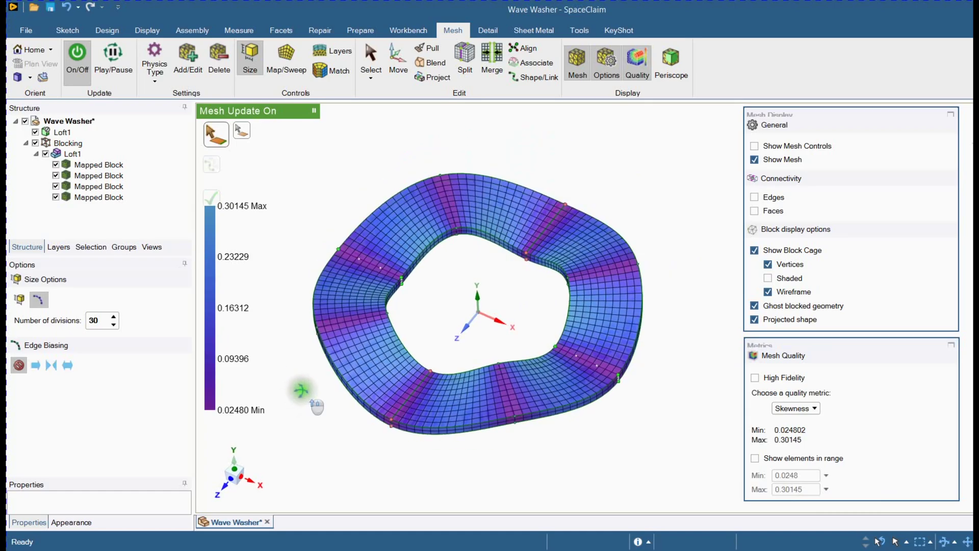
middle_click_drag(437, 290, 437, 323)
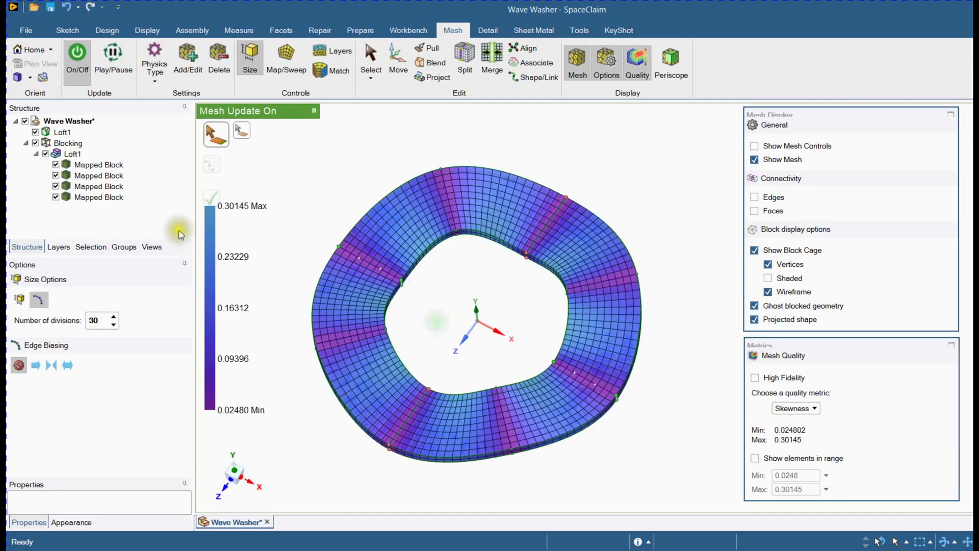
left_click(45, 154)
left_click(56, 164)
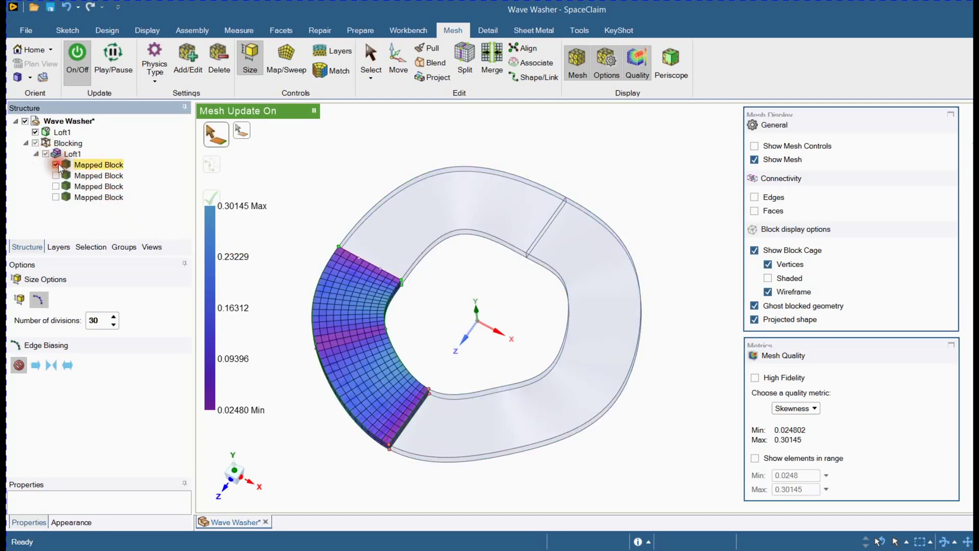